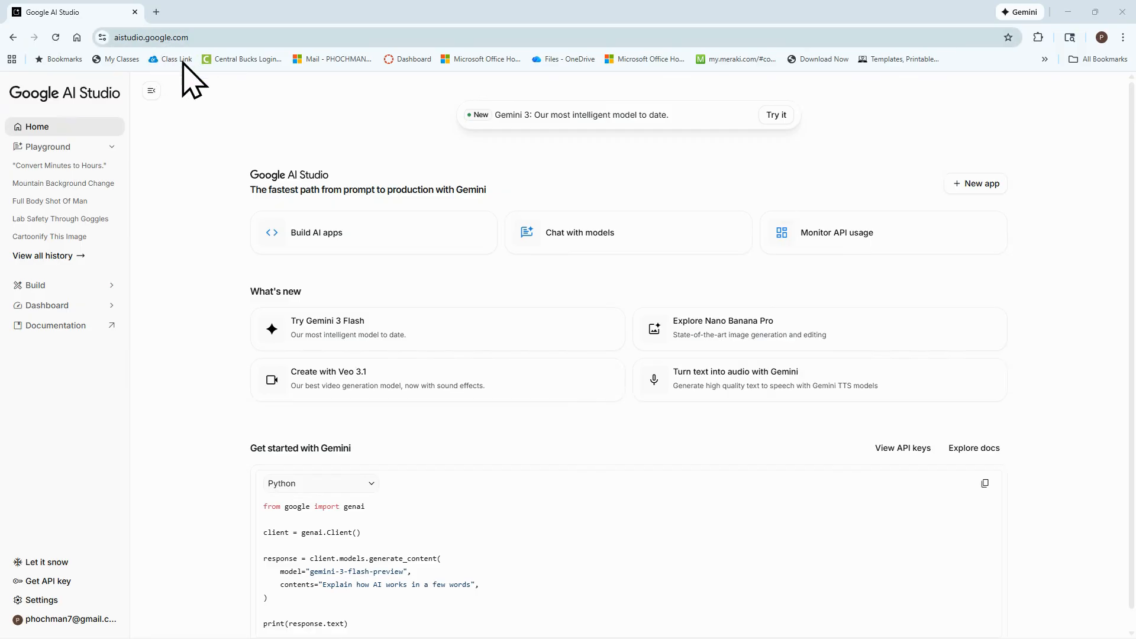
Go to the Veo 2 video model in the Playground and follow its Flow link to start creating with Flow.
left_click(52, 148)
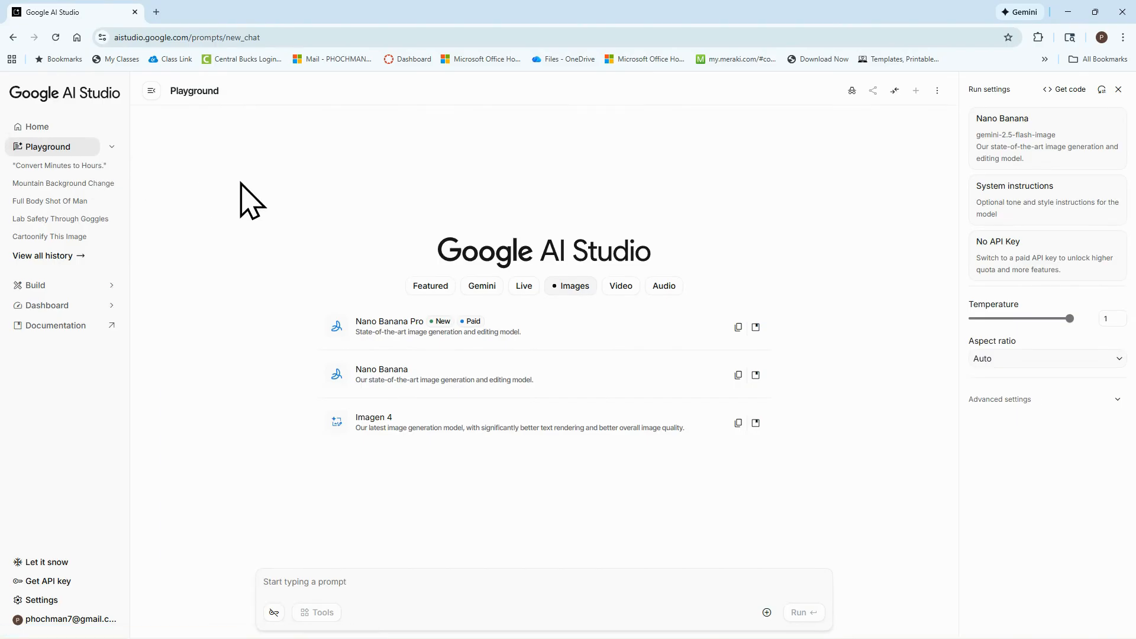
left_click(621, 286)
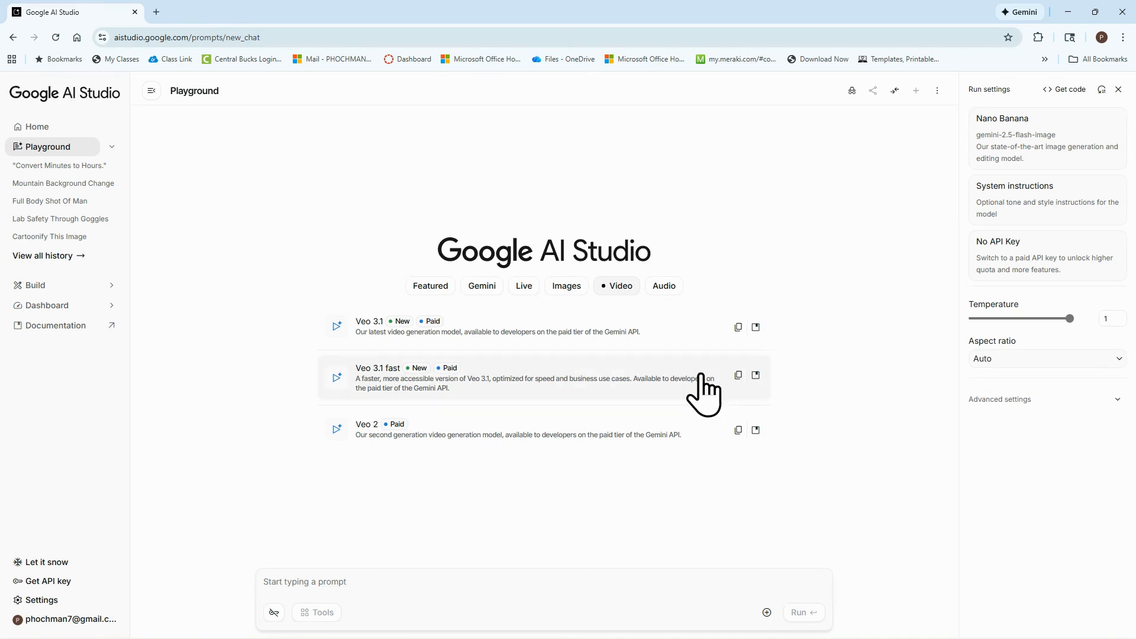
left_click(494, 436)
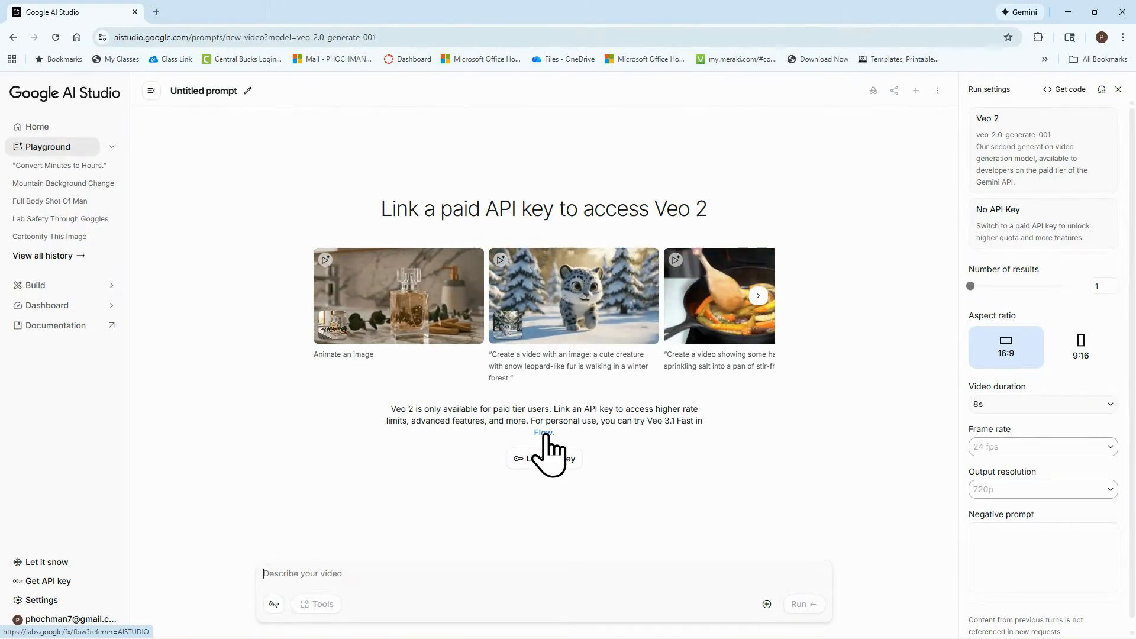
left_click(544, 434)
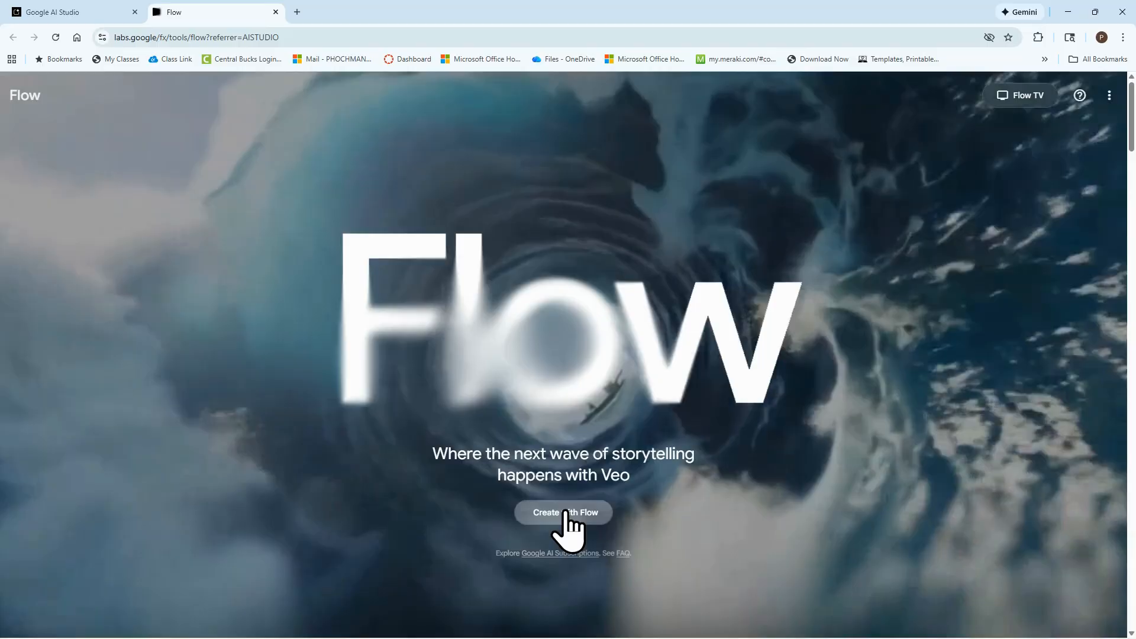
left_click(567, 515)
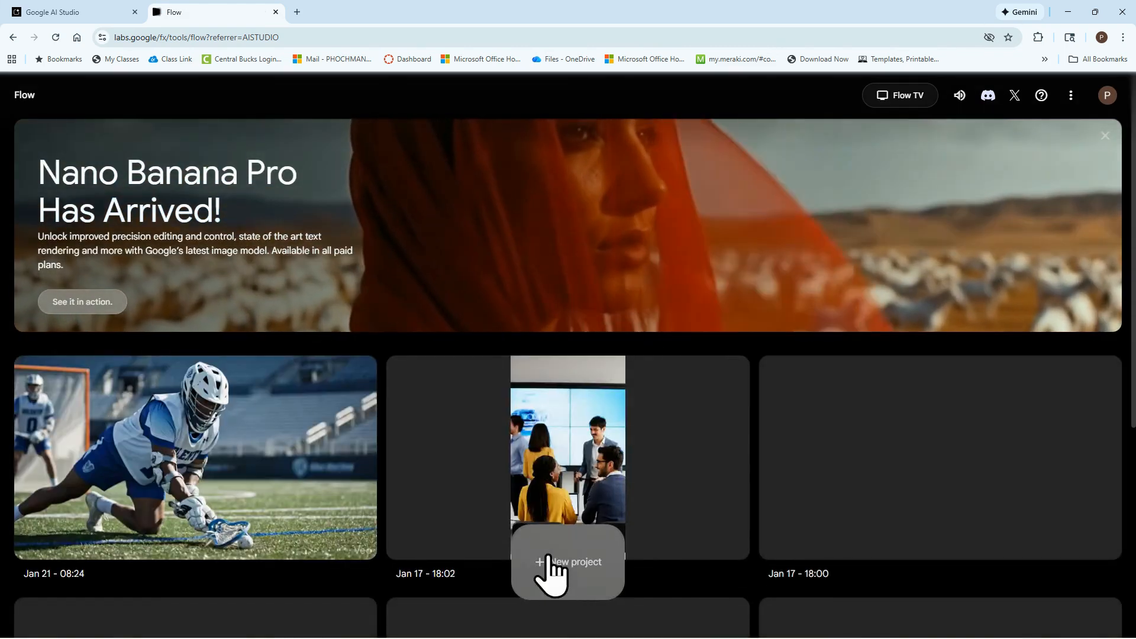
Look through the existing Flow projects and create a new project.
scroll(338, 470, "down", 3)
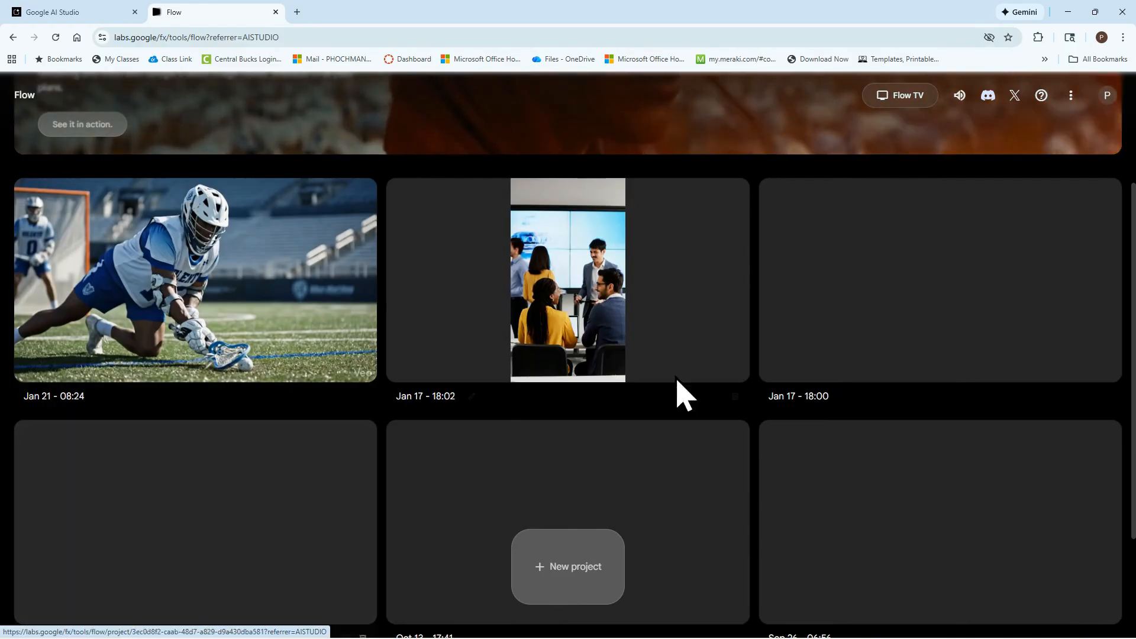
scroll(762, 386, "down", 3)
scroll(757, 394, "up", 2)
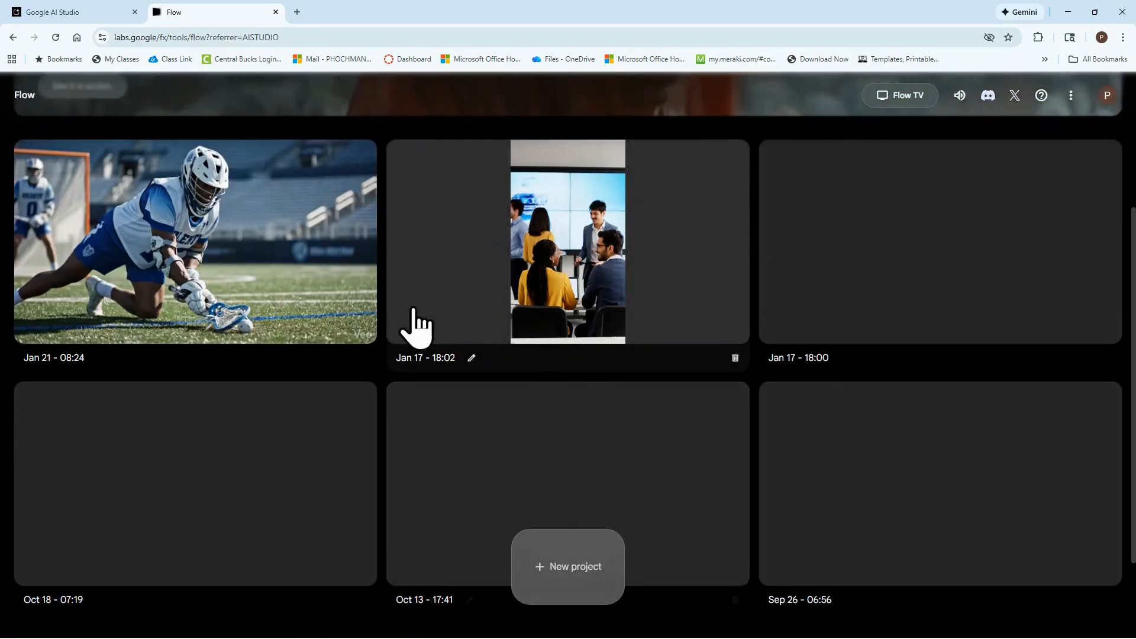
scroll(654, 484, "down", 1)
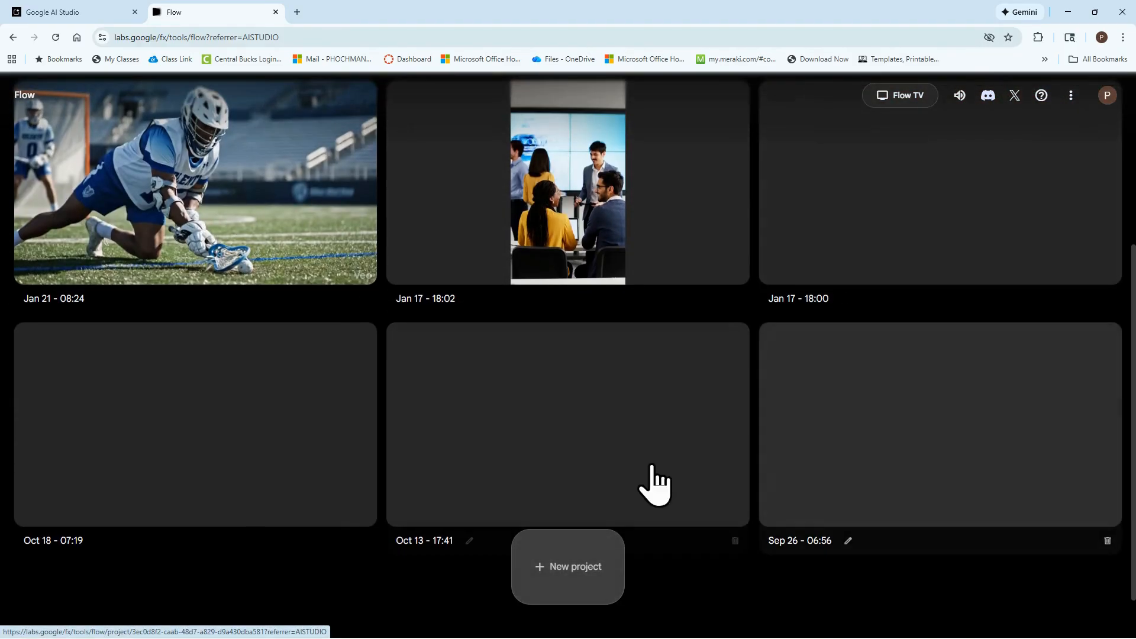
left_click(560, 568)
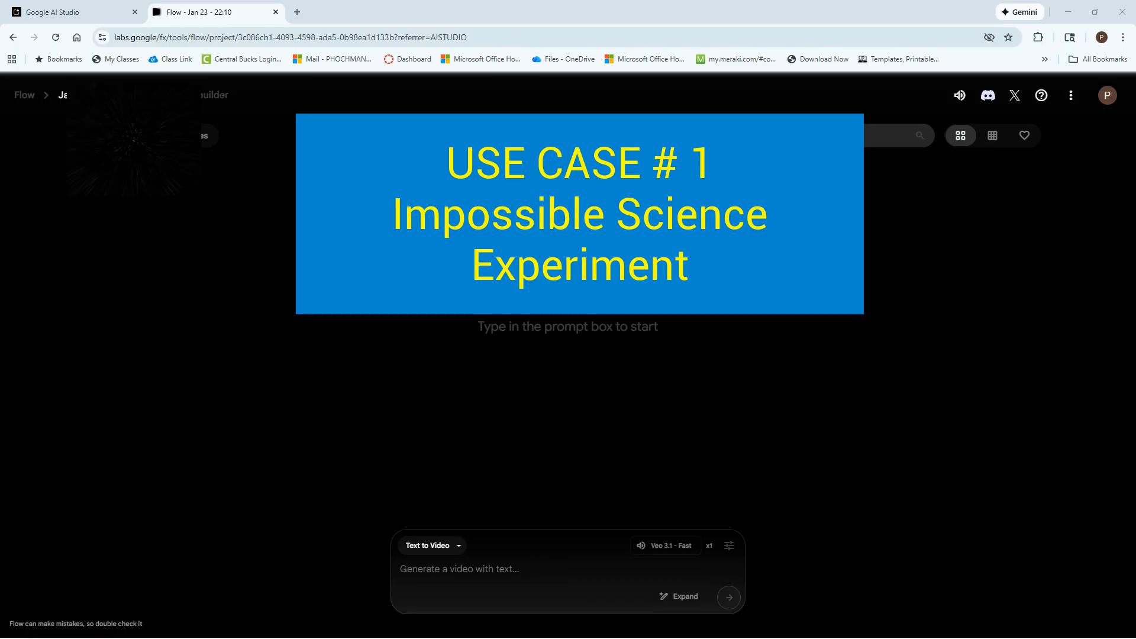
Generate a cinematic slow-motion close-up video of a water drop freezing instantly on a supercooled surface, with complex crystalline ice structure, sharp focus and realistic lighting.
left_click(500, 576)
type("A cinematic slow-motion close-up of a drop of water freezing instantly as it hits a supercooled surface, creating a complex crystalline ice structure. Sharp focus, realistic lighting")
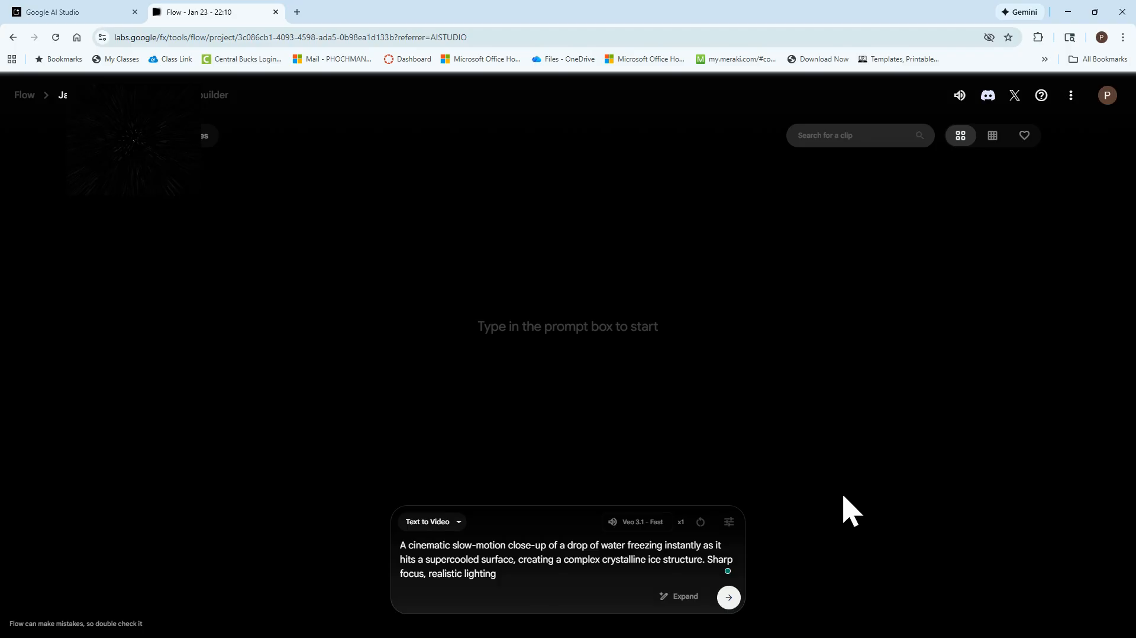
left_click(730, 598)
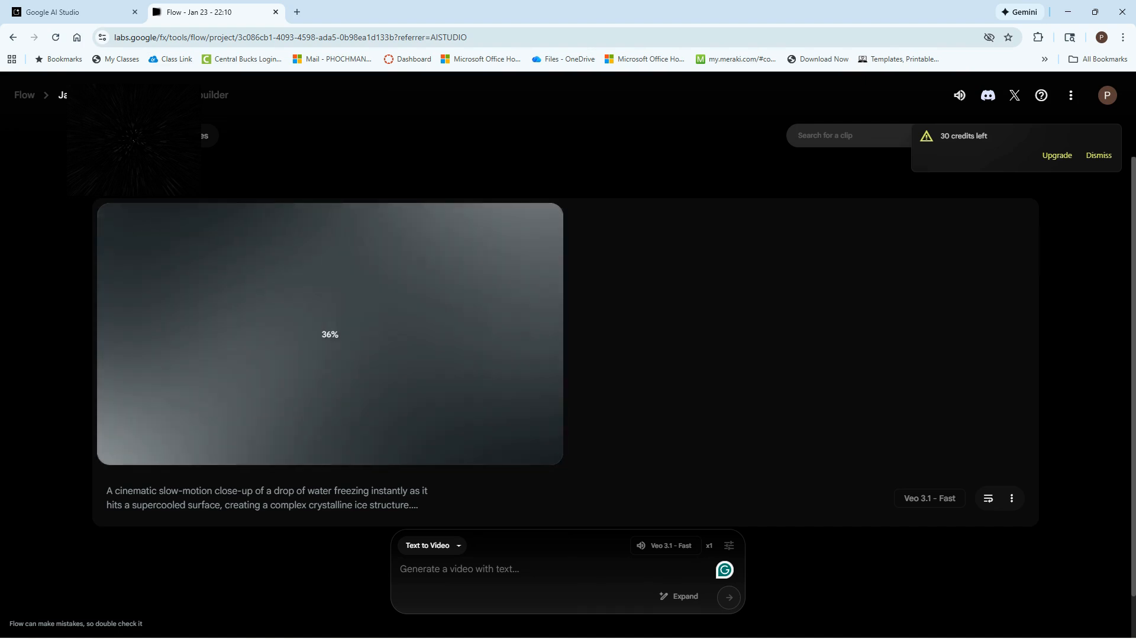
left_click(1098, 156)
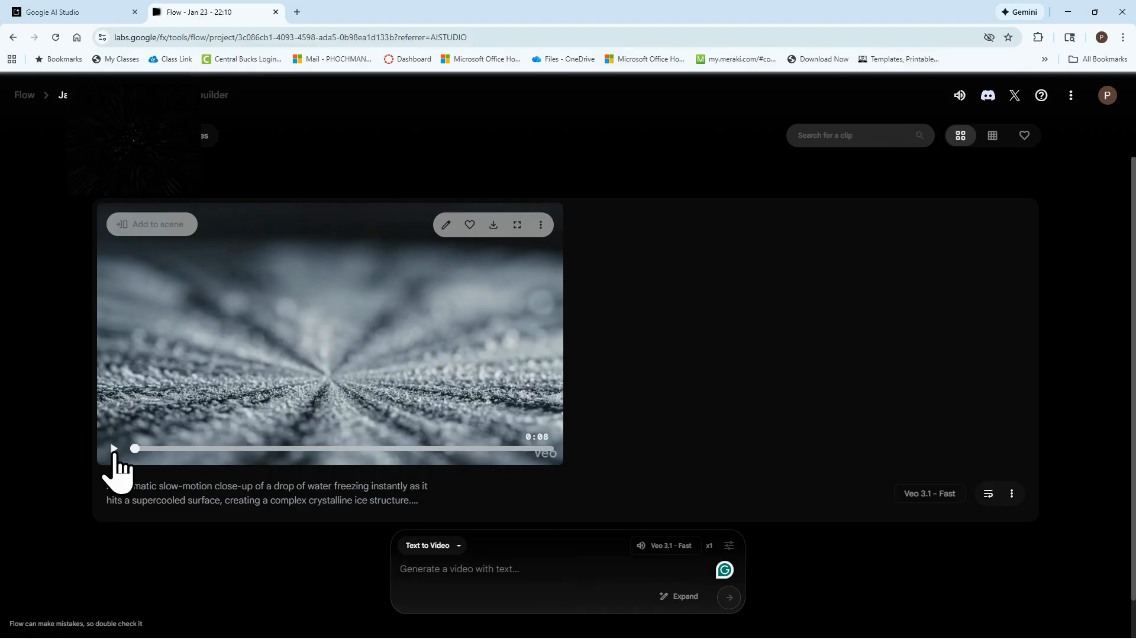
Play the generated water drop clip and view it in full screen before returning to the project.
left_click(114, 448)
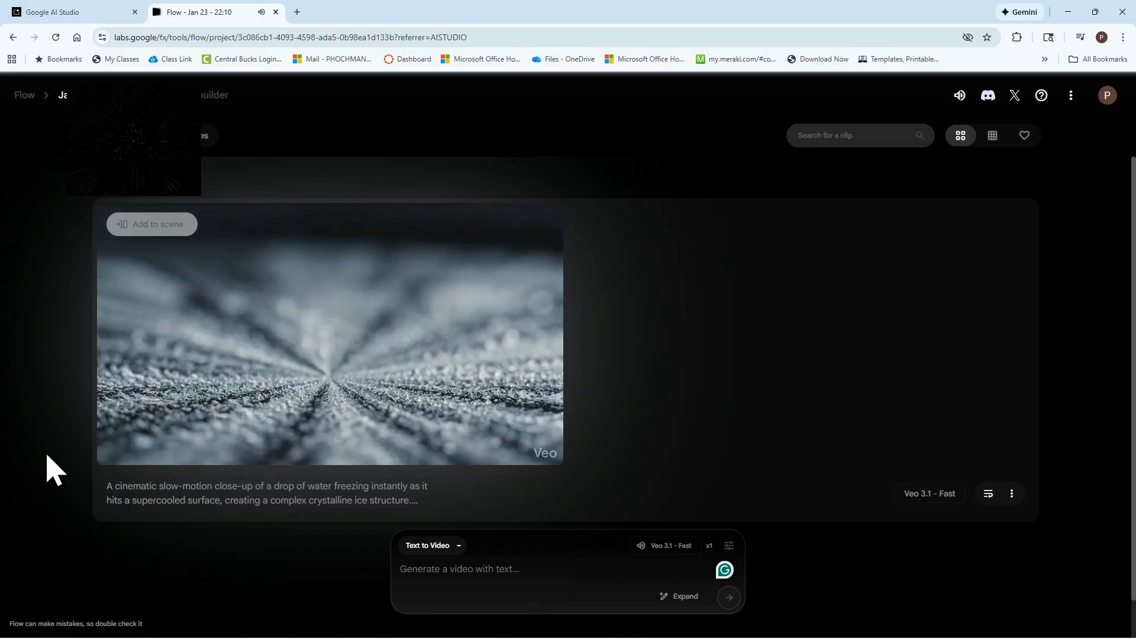
left_click(113, 449)
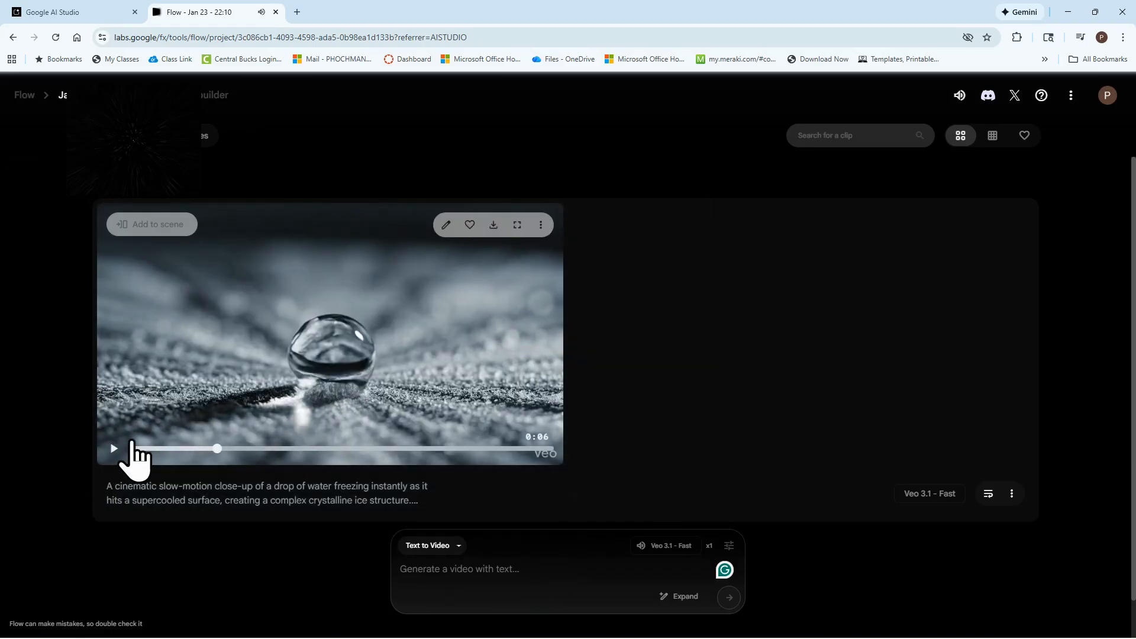
left_click(517, 225)
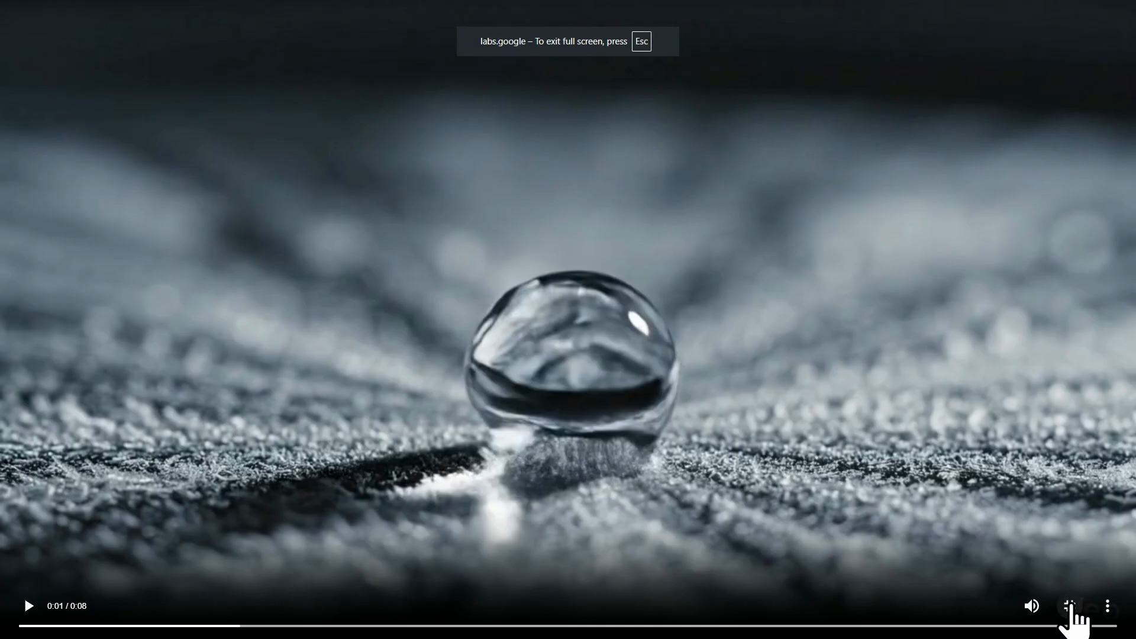
left_click(1069, 606)
mouse_move(284, 363)
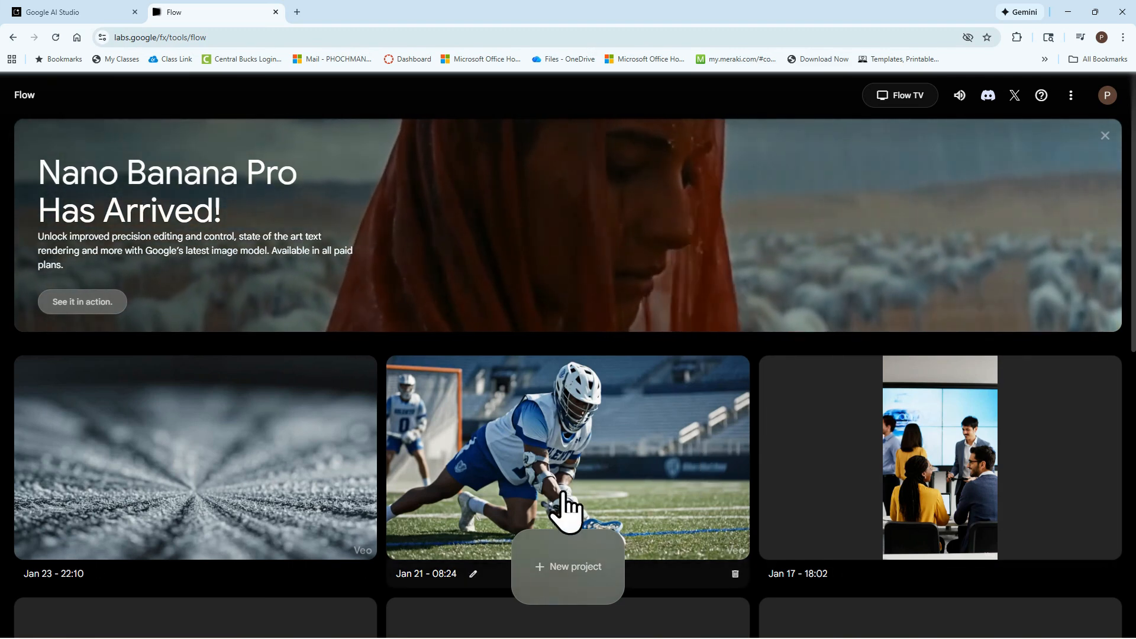
Create a new project and generate 1920s black and white footage of a busy New York City street with vintage cars, period clothing, grainy texture and flicker.
left_click(571, 559)
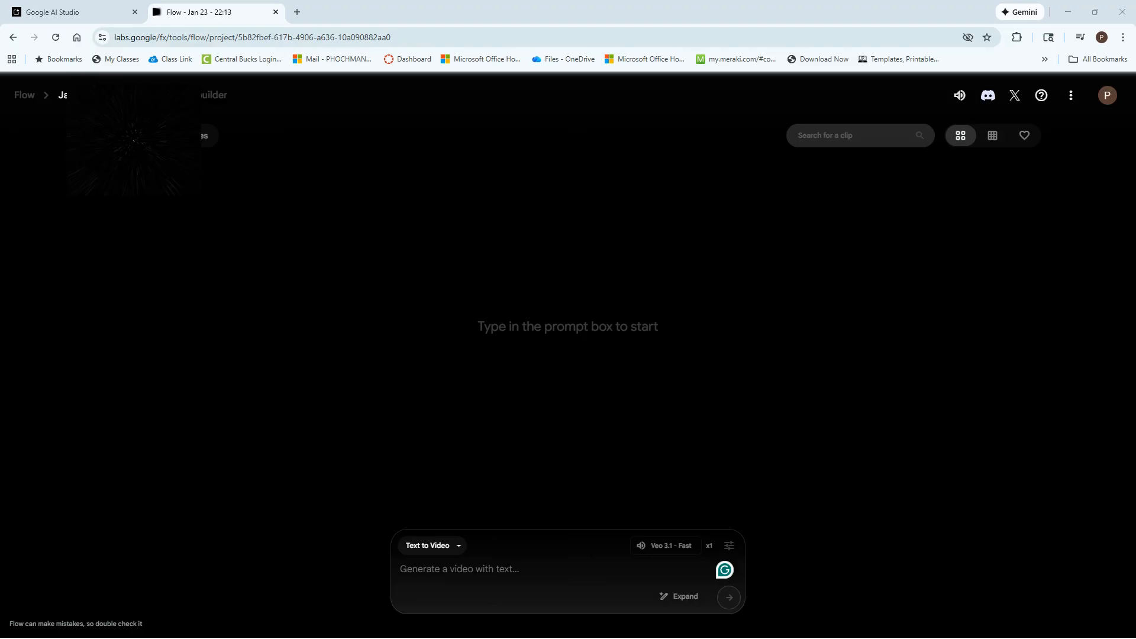
type("1920s black and white film footage of a busy New York City street with vintage cars and people in period clothing walking quickly. Grainy texture, flickering film effect.\"")
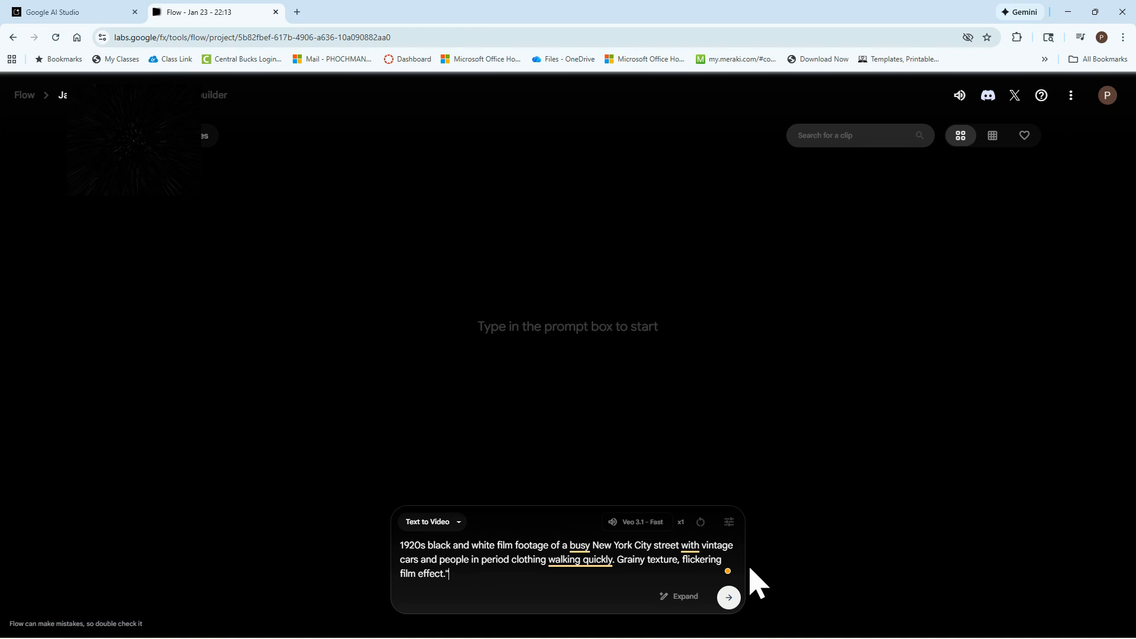
left_click(729, 598)
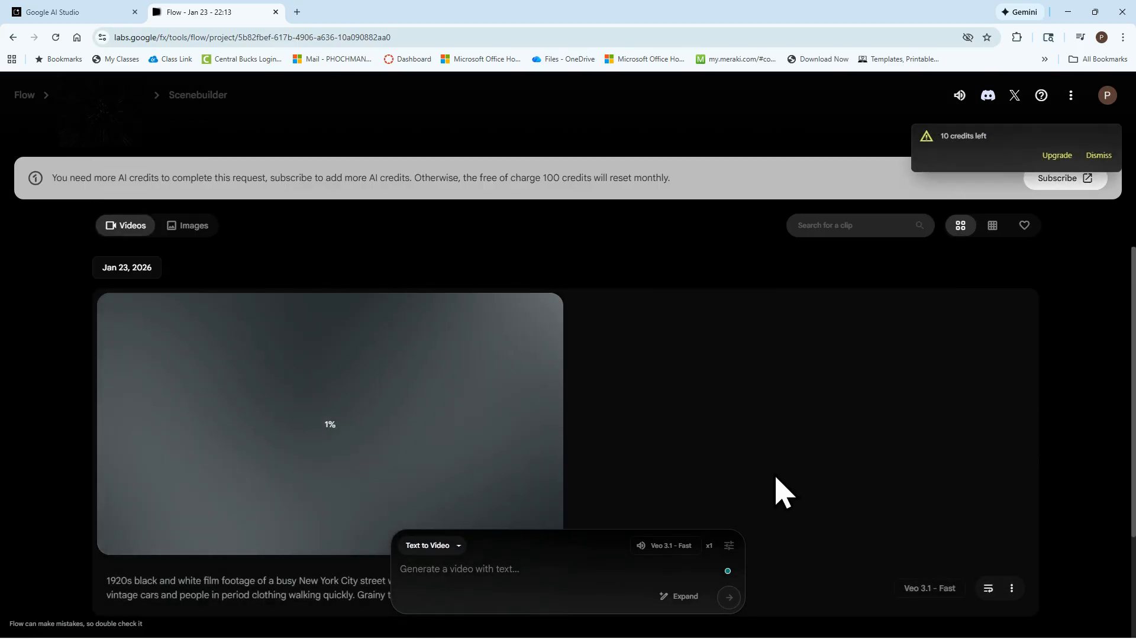
left_click(1104, 166)
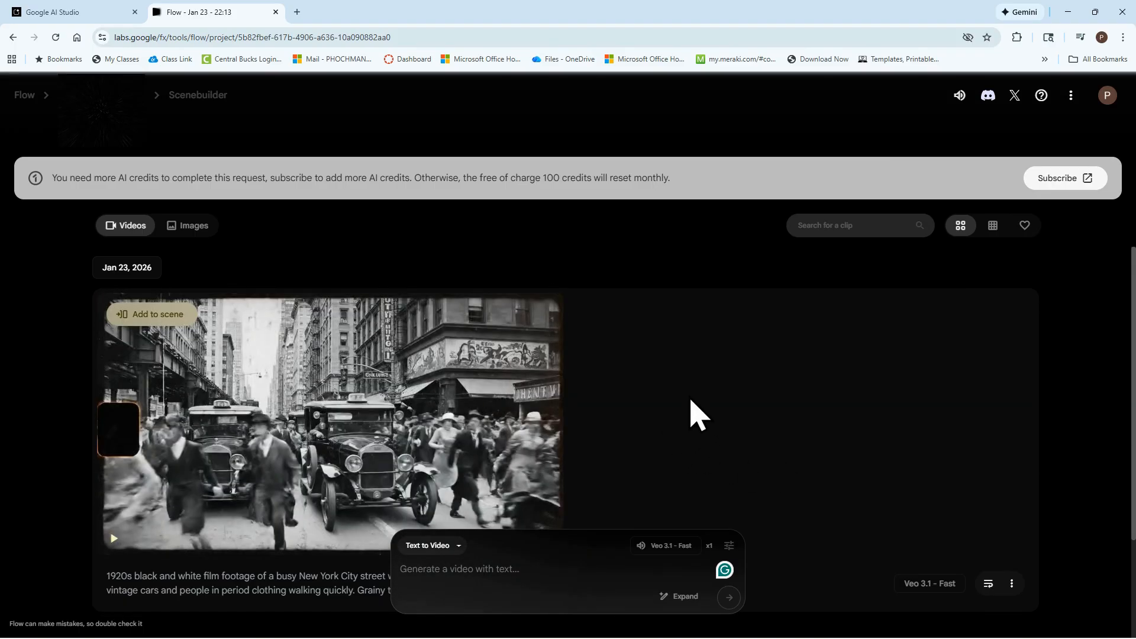
Play the generated 1920s New York City street clip.
scroll(691, 402, "down", 1)
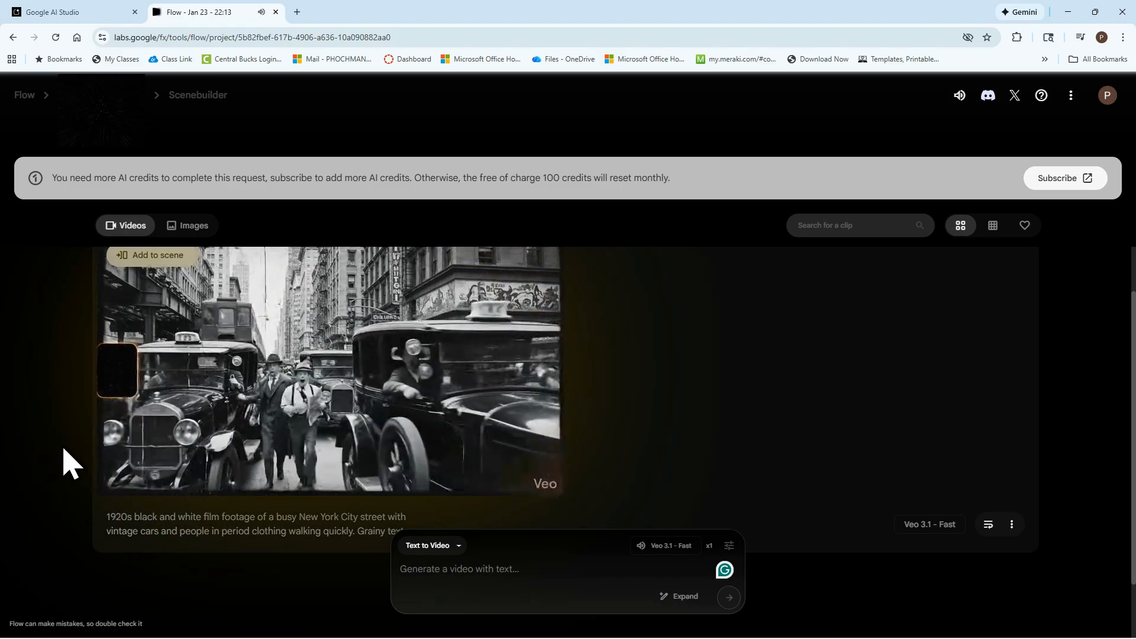
mouse_move(107, 468)
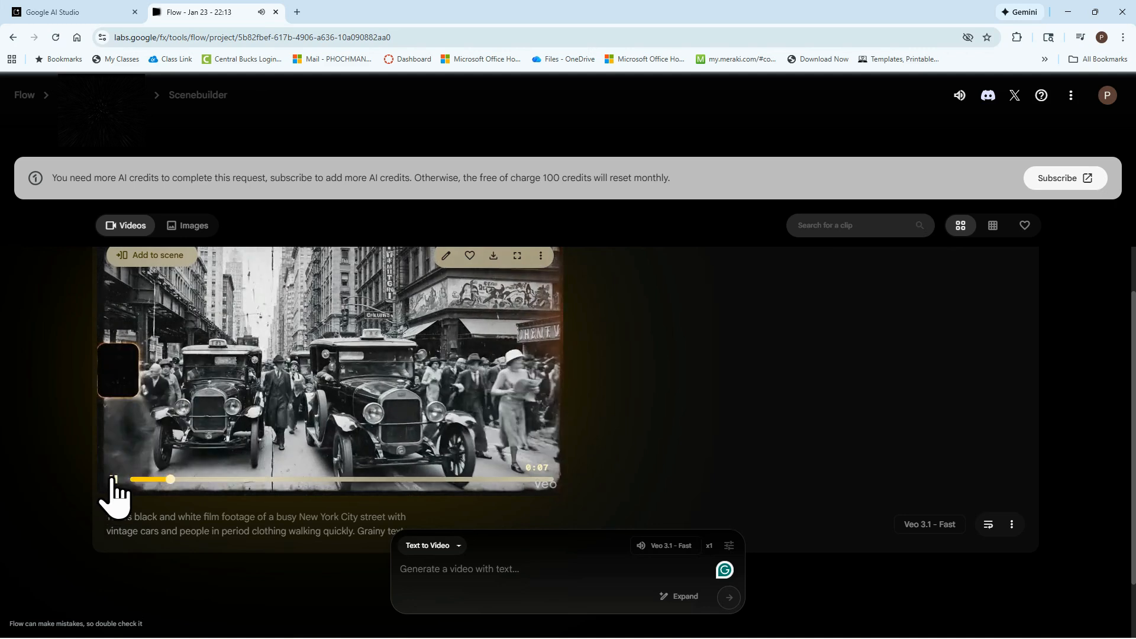
left_click(113, 480)
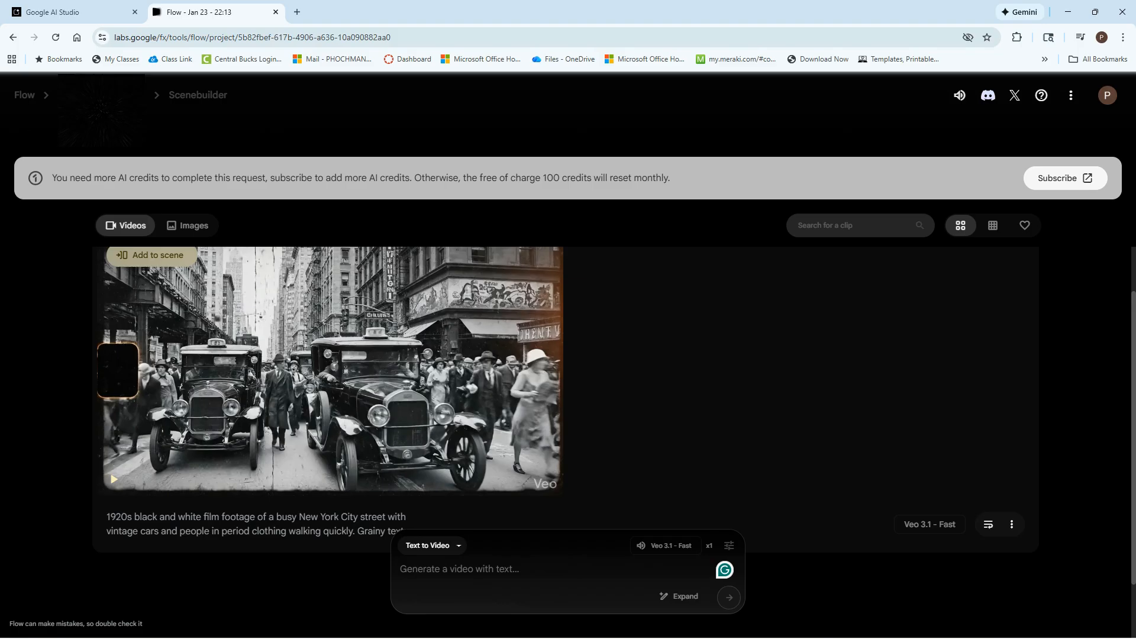
Sign out of the current Google account and sign in to labs.google/fx with another one, accepting the privacy policy without marketing emails or research invitations.
left_click(1107, 94)
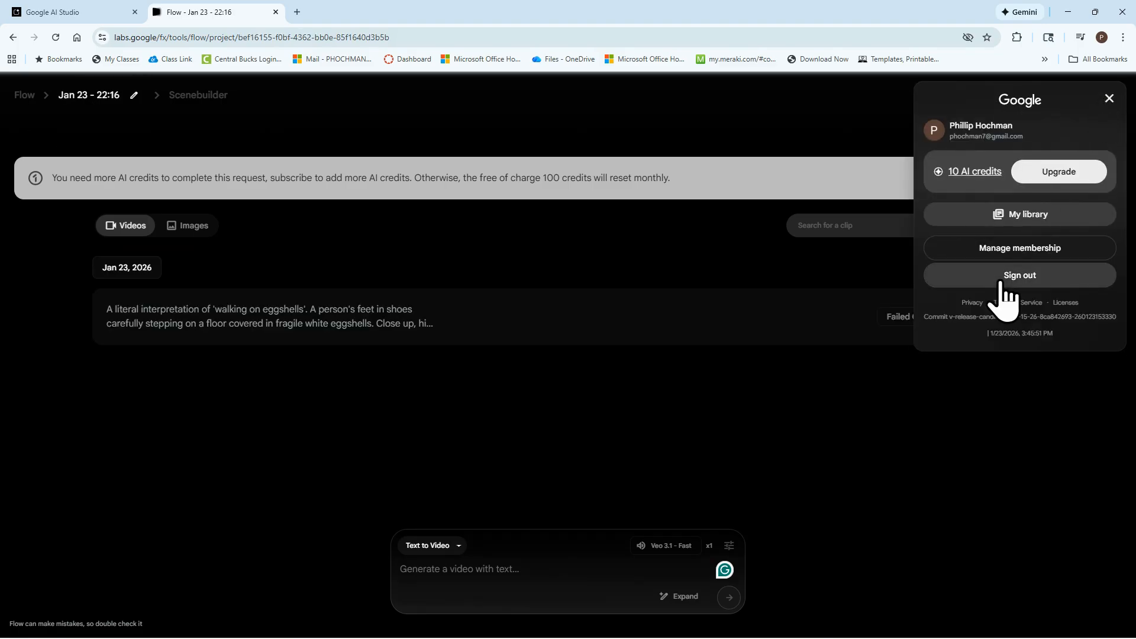
left_click(1000, 283)
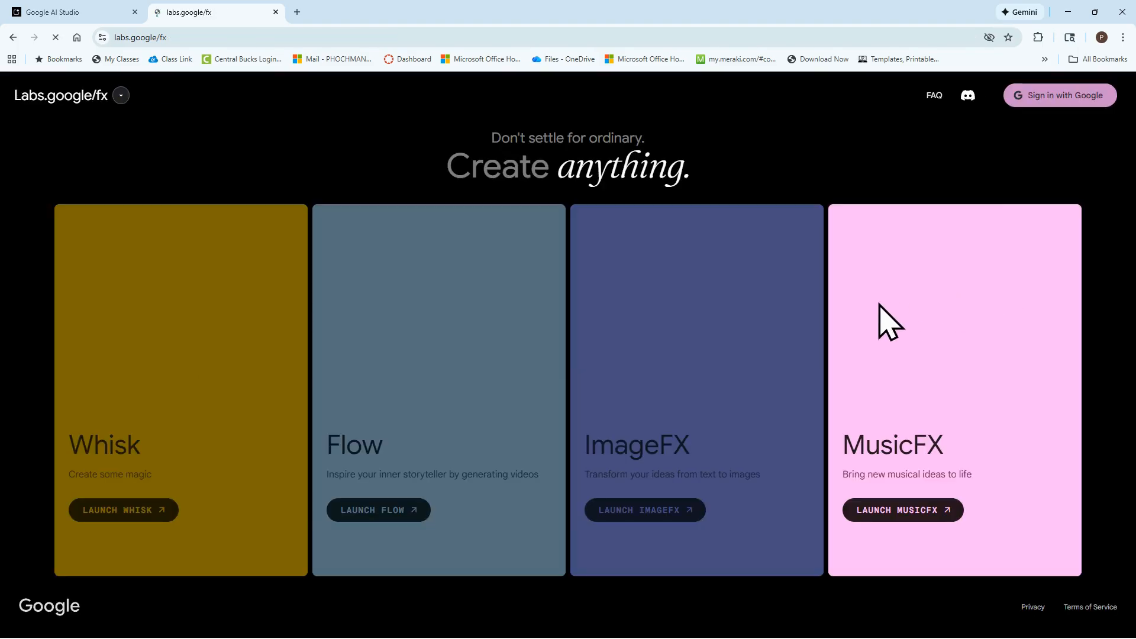
left_click(1063, 97)
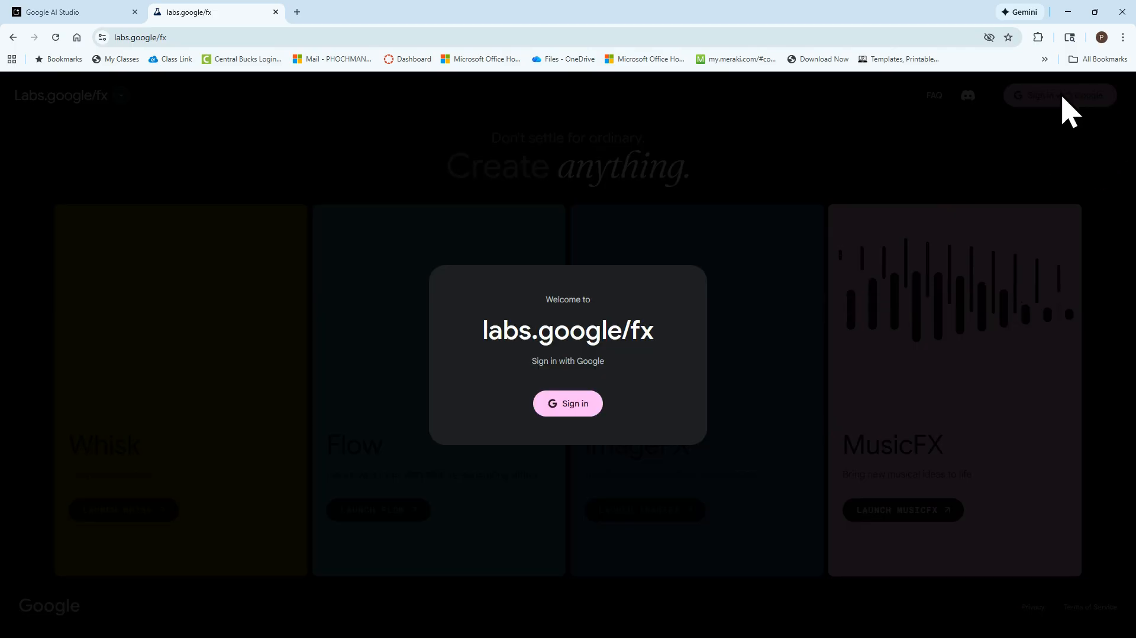
left_click(555, 409)
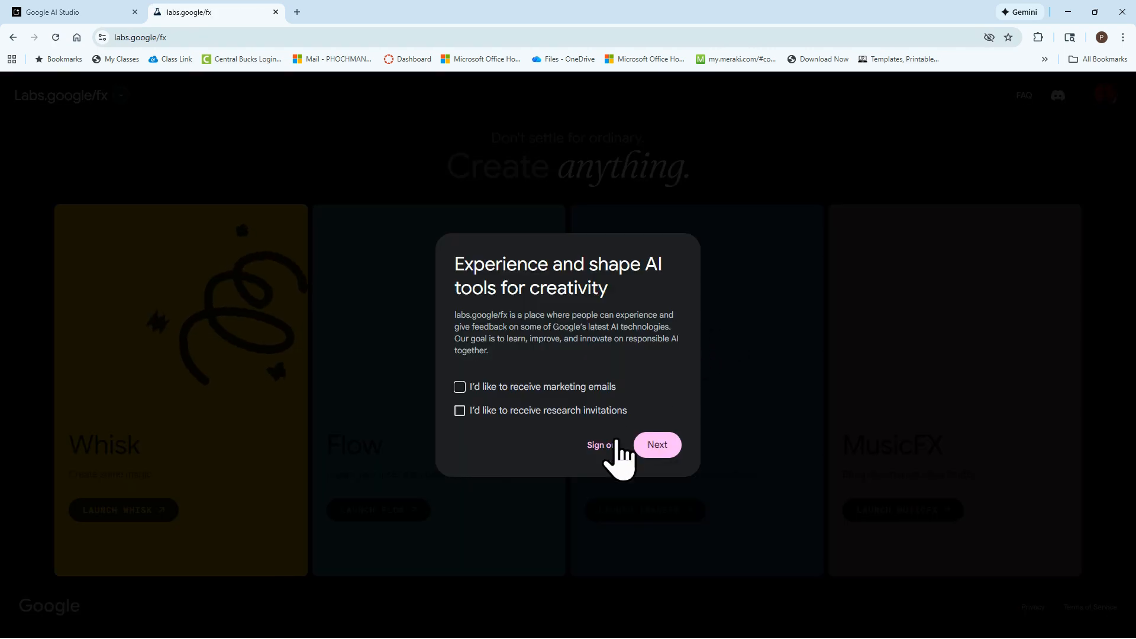
left_click(655, 446)
scroll(658, 332, "down", 6)
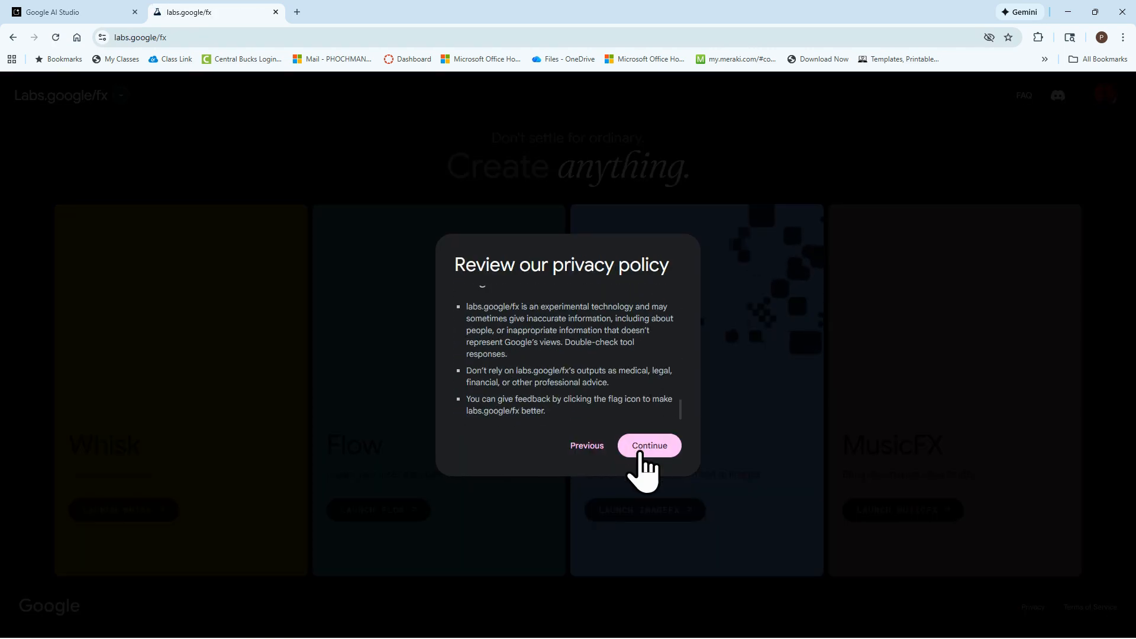
left_click(651, 448)
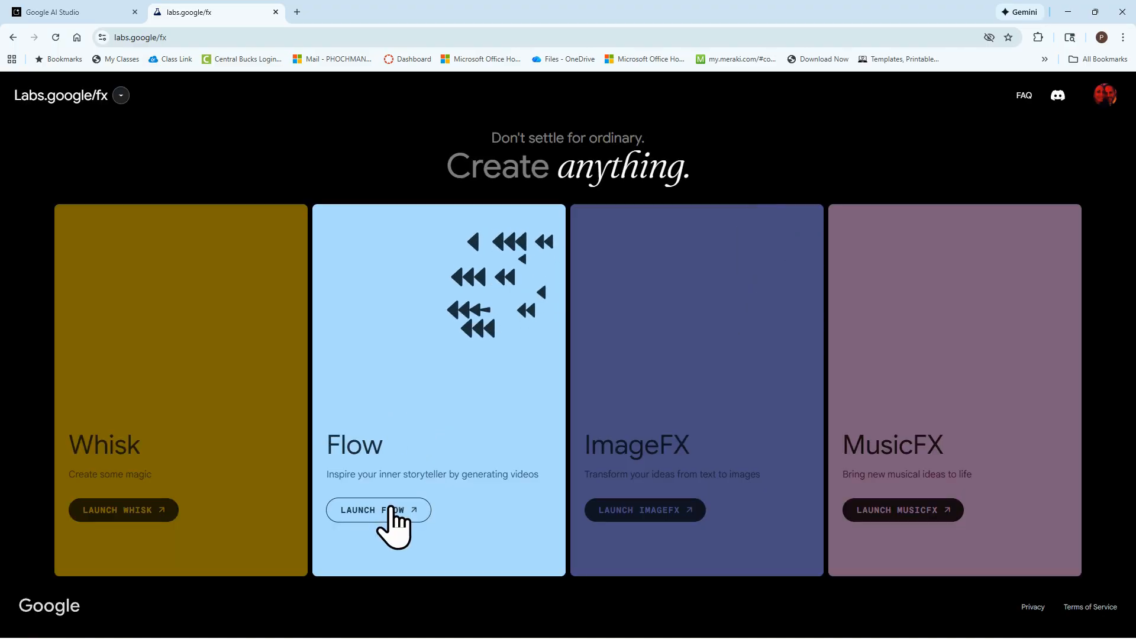
Launch Flow from labs.google/fx and create a new project under this account.
left_click(410, 465)
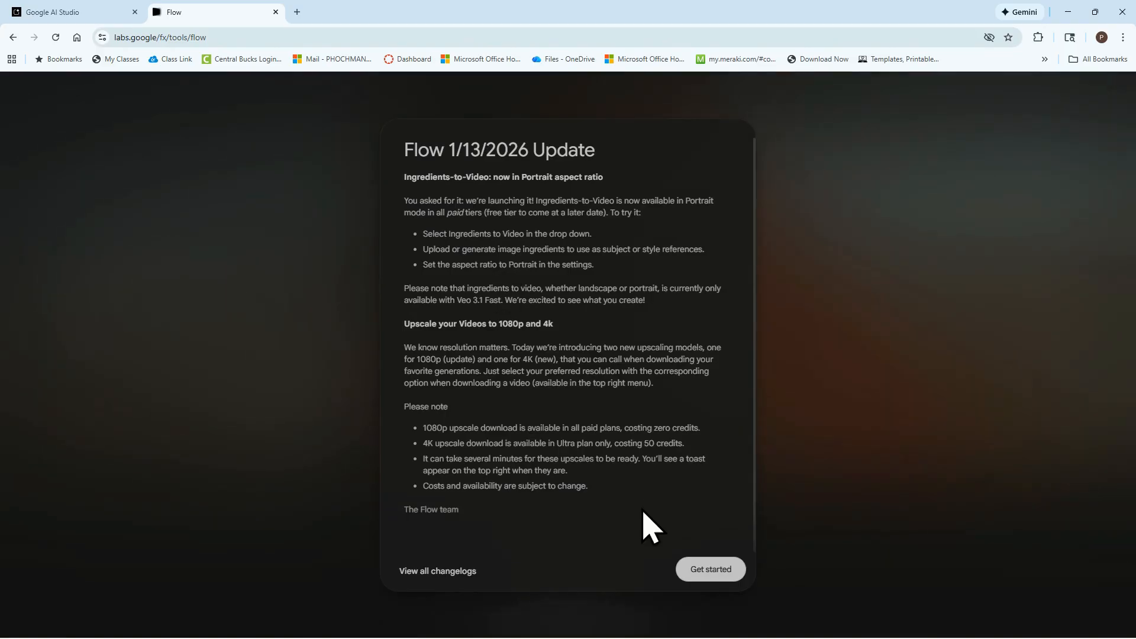
left_click(712, 570)
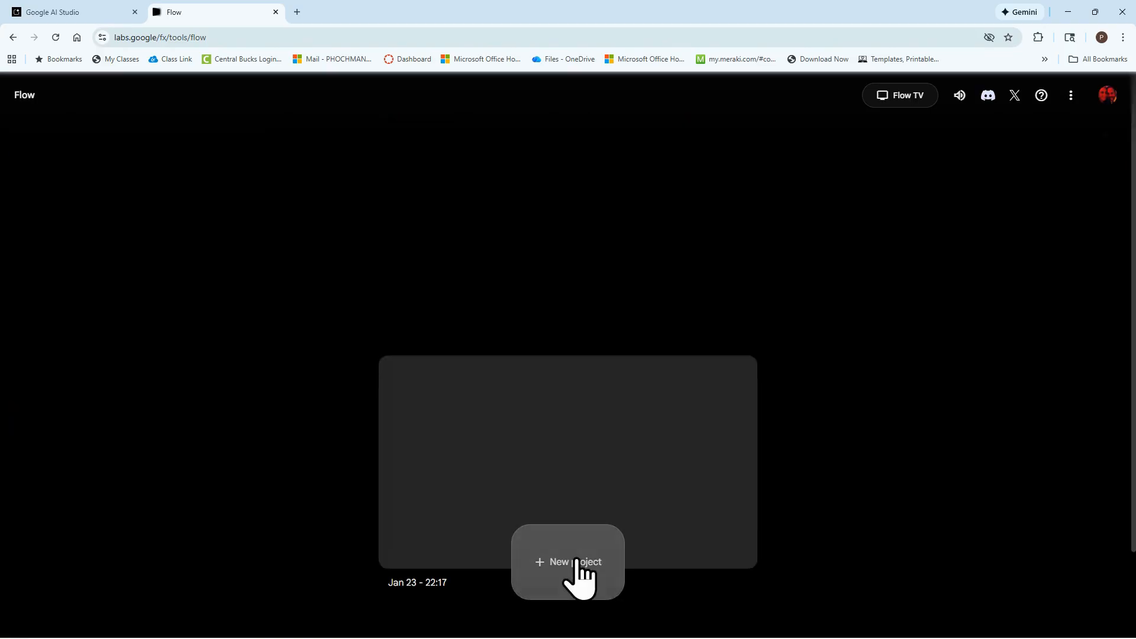
left_click(575, 560)
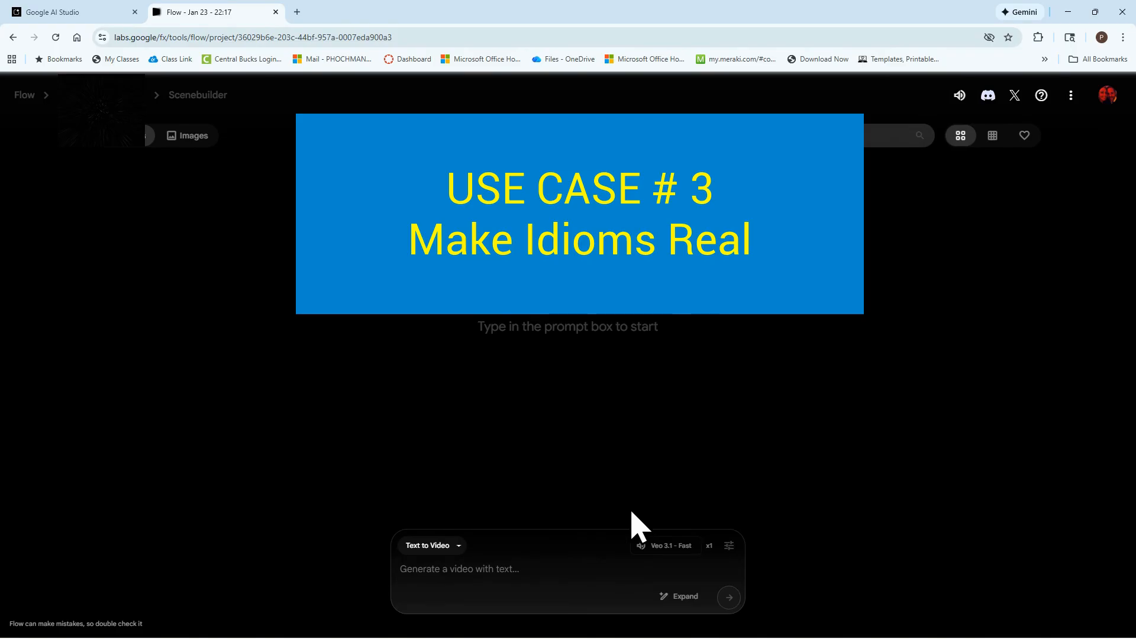
Generate a literal 'walking on eggshells' video of a person's feet in shoes carefully stepping on a floor covered in fragile white eggshells.
left_click(440, 568)
type("A literal interpretation of 'walking on eggshells'. A person's feet in shoes carefully stepping on a floor covered in fragile white eggshells. Close up, high detail.")
left_click(729, 597)
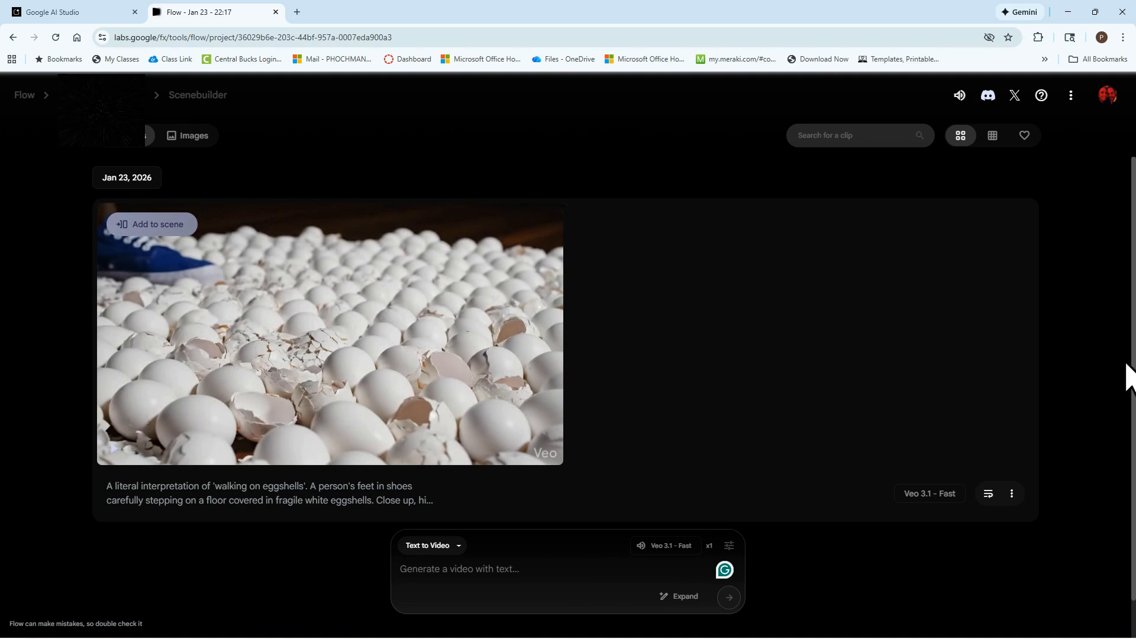
Play the eggshell clip and open the project's Scenebuilder.
mouse_move(125, 454)
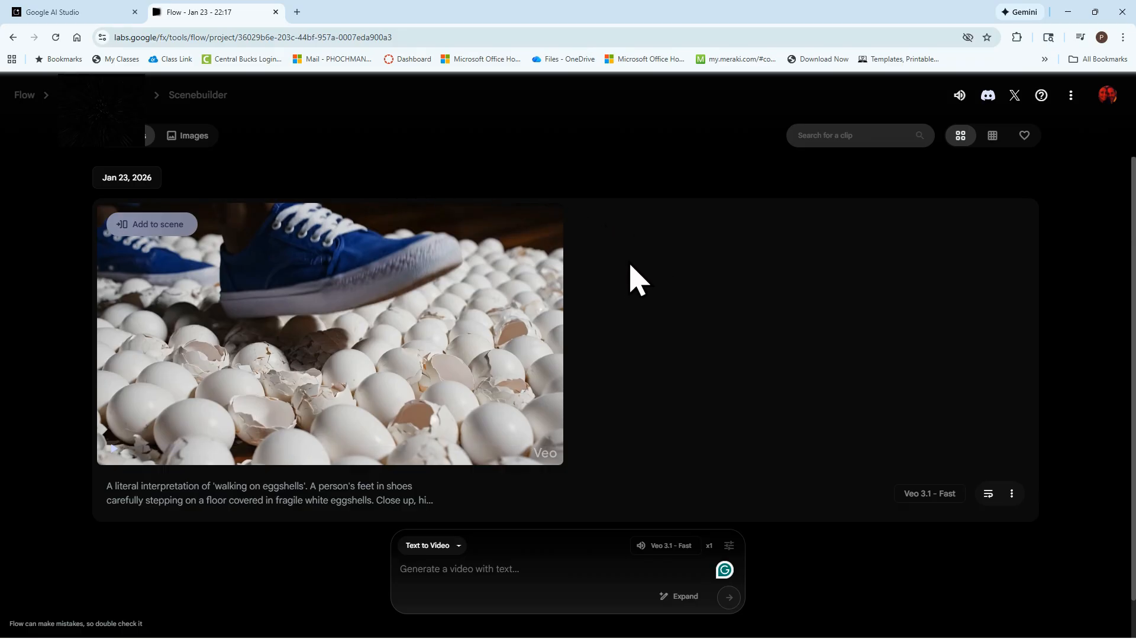
left_click(164, 136)
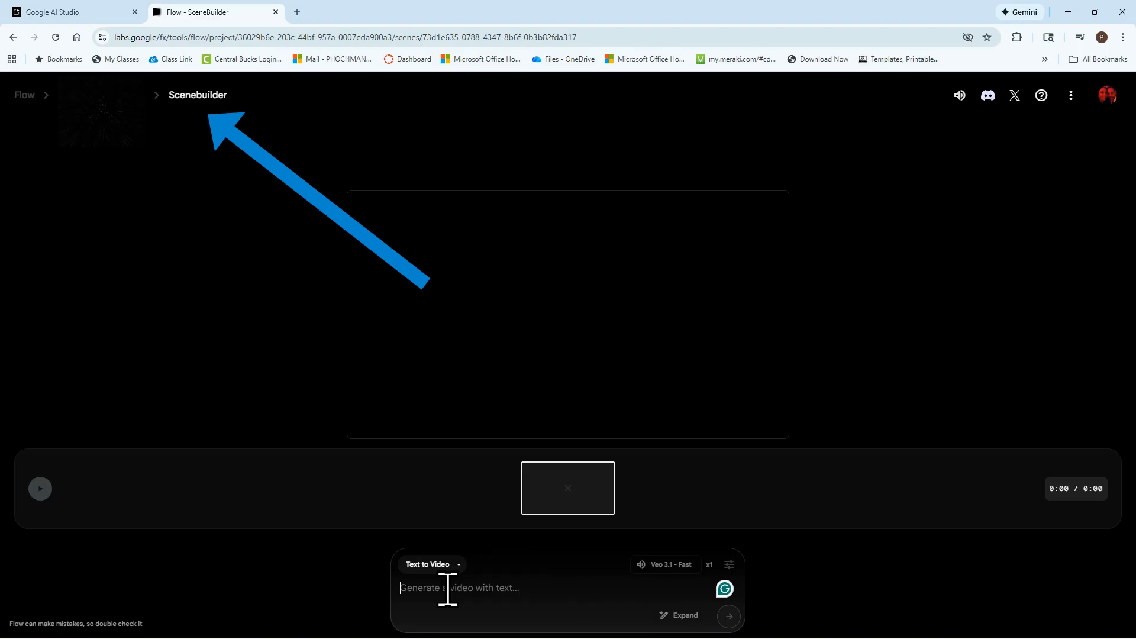
Generate a cartoon-style clip of a happy white and blue animated chatbot flying around a classroom, and play it.
type("A happy white and blue animated chatbot flying around a classroom.  Cartoon style.")
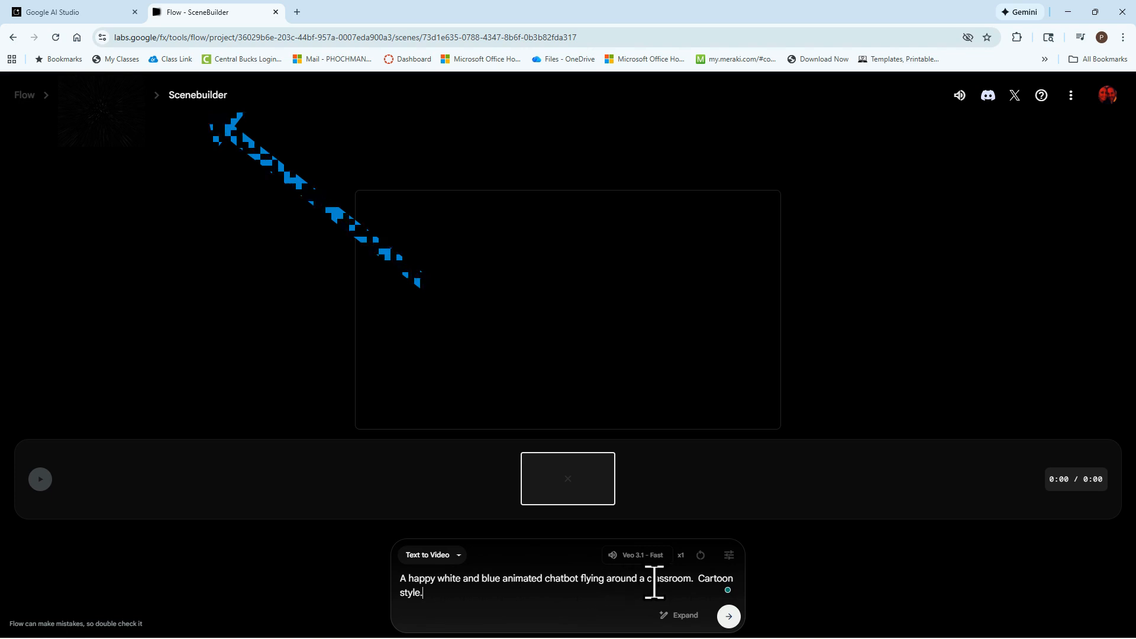
left_click(729, 617)
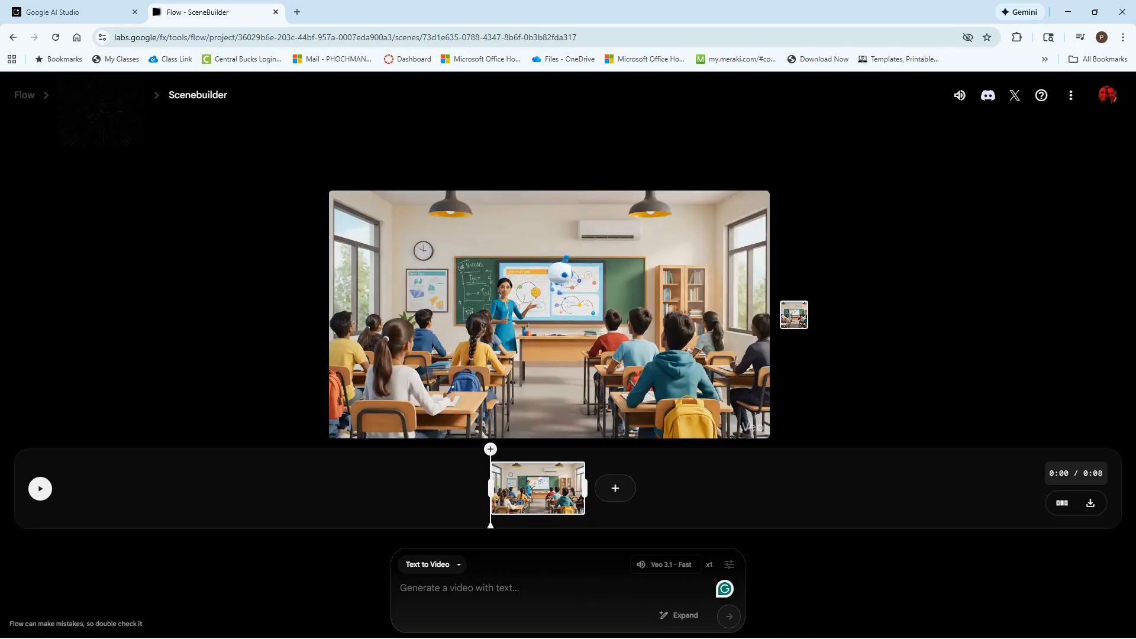
left_click(40, 489)
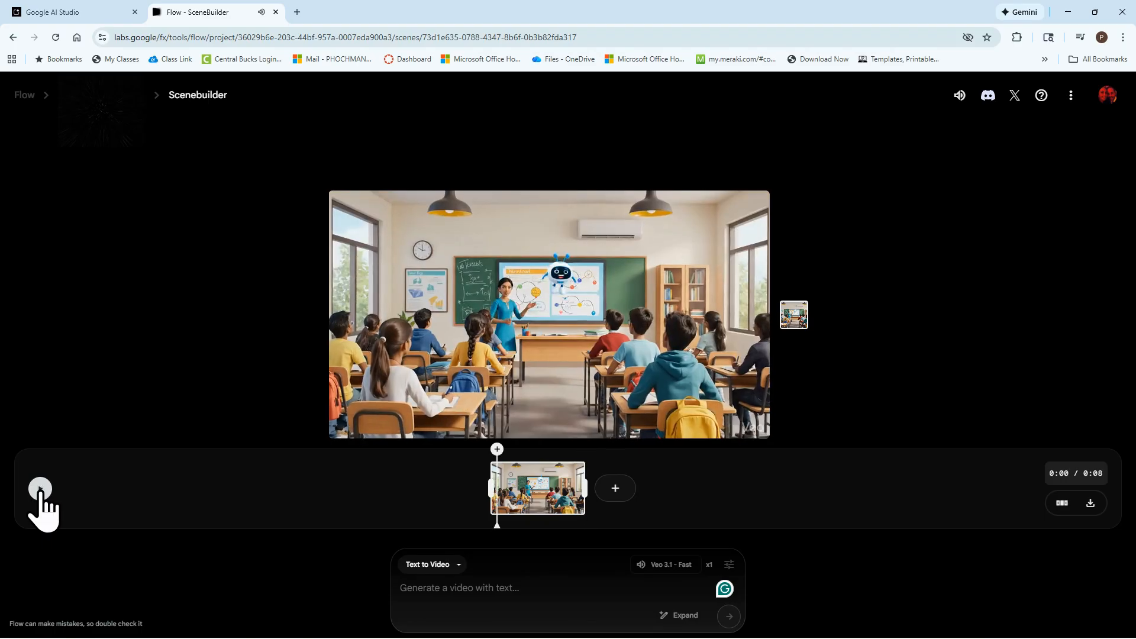
Add a Jump to clip after the classroom clip, prompting "Have the chat bot helping the students with their classwork", and generate it.
left_click(615, 489)
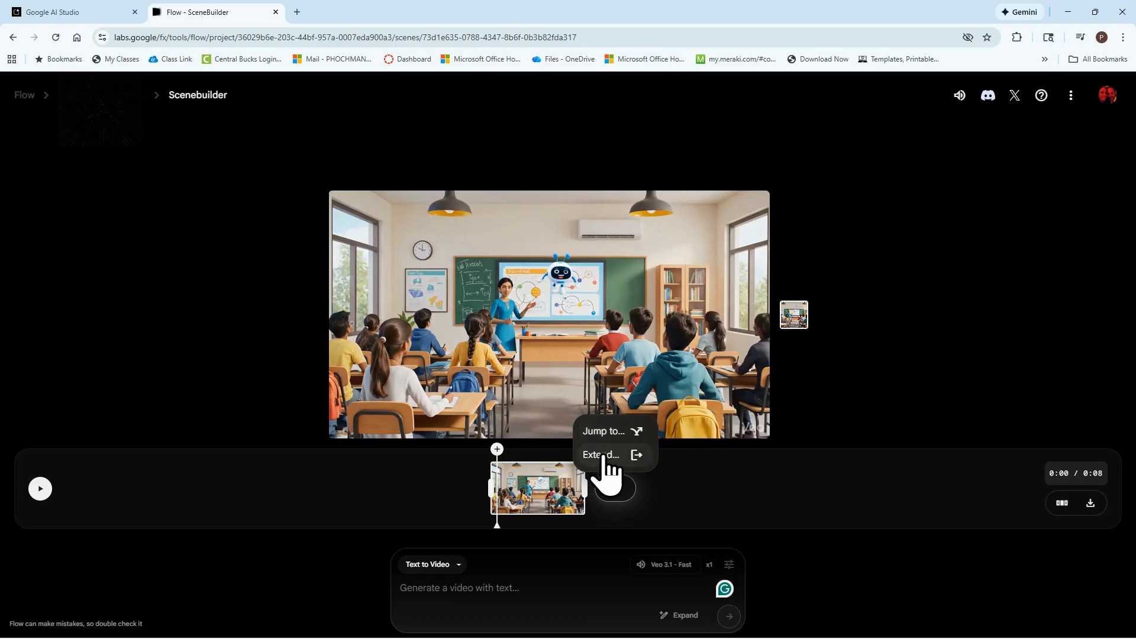
left_click(604, 432)
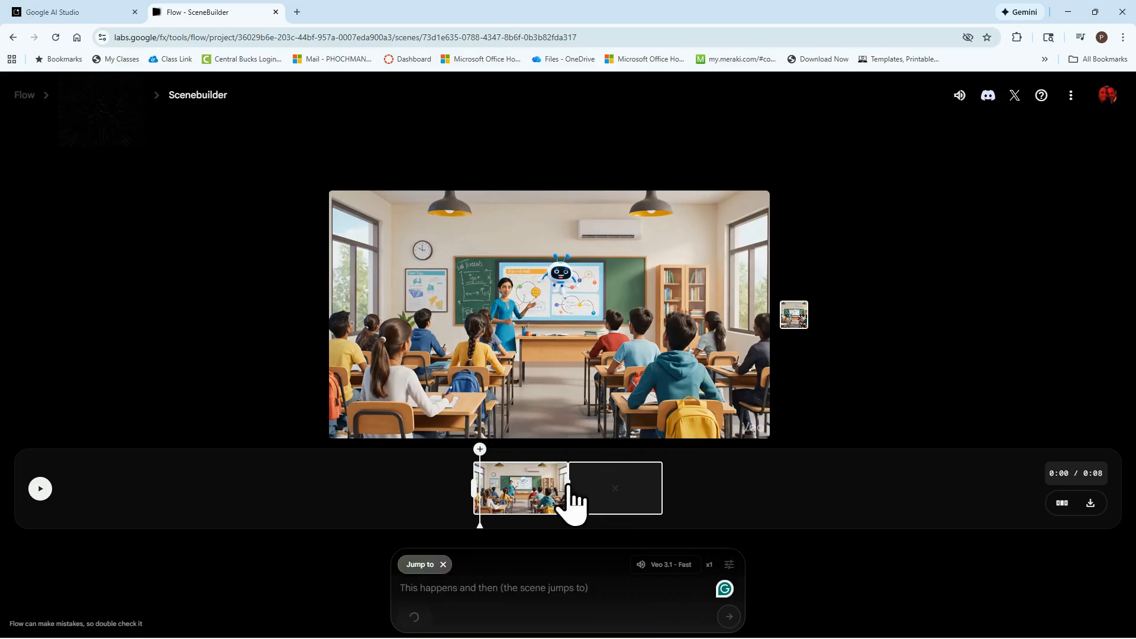
left_click(456, 591)
type("Have the chatbot helping the students with their classwork")
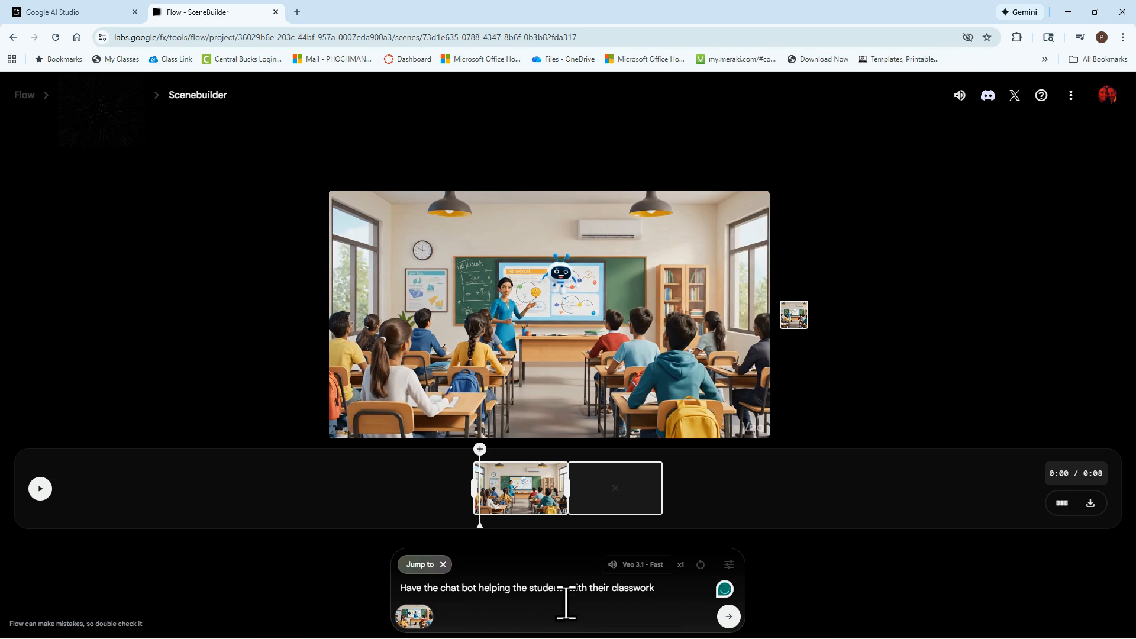
left_click(729, 618)
left_click(650, 528)
left_click(729, 618)
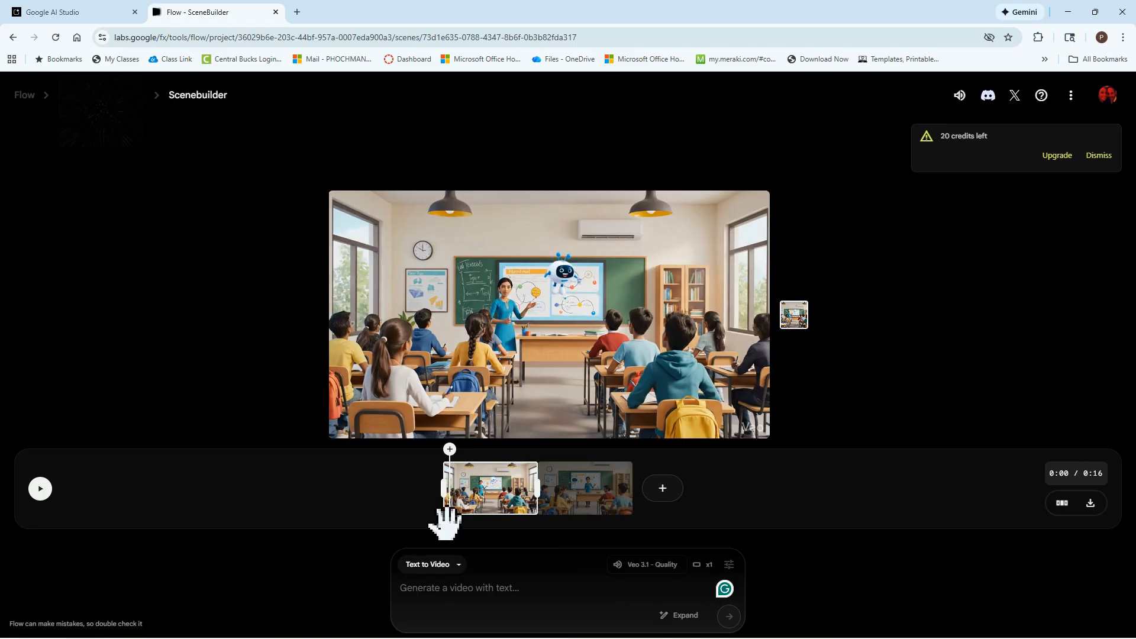
Play the combined two-clip classroom scene and scrub through its timeline to the end.
left_click_drag(444, 517, 536, 524)
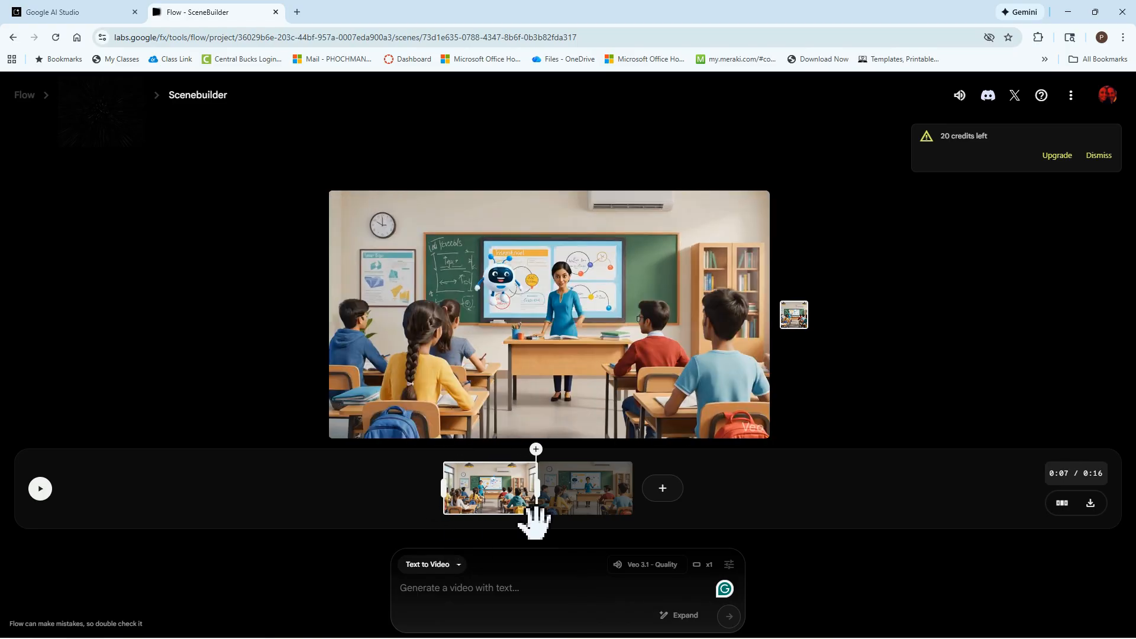
key("space")
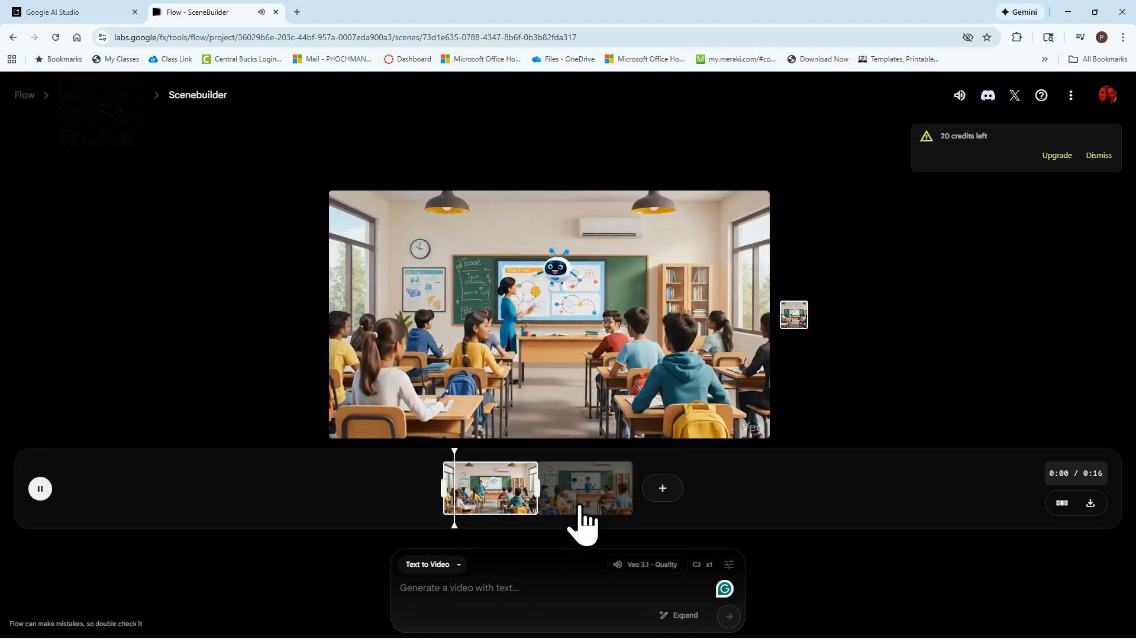
left_click(469, 495)
left_click_drag(474, 496, 634, 524)
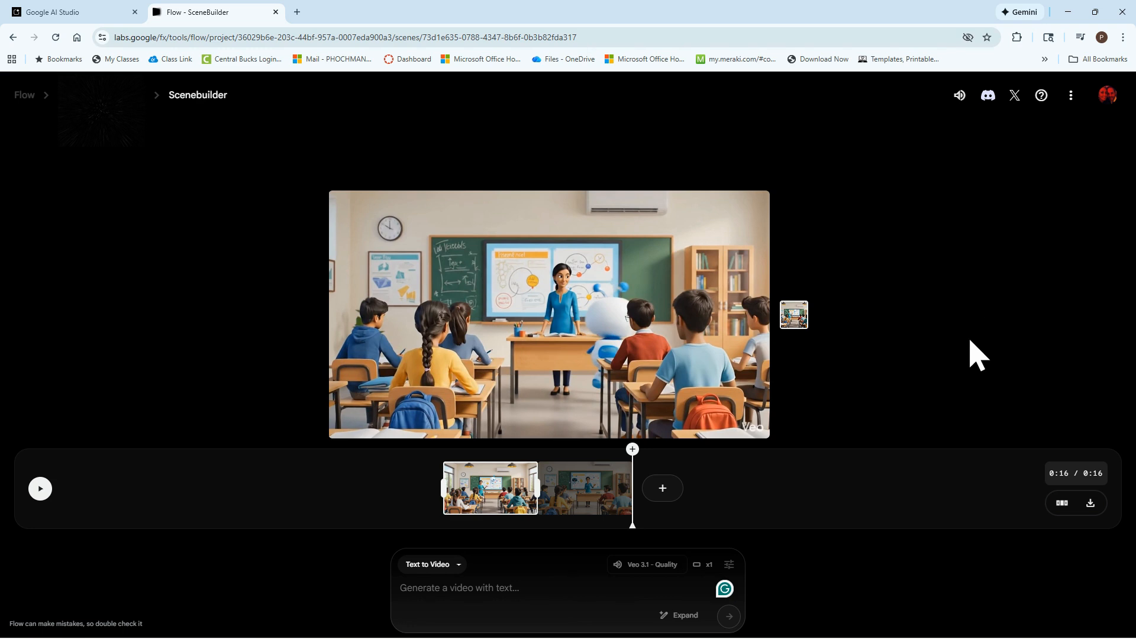
Open the options for adding another clip after the second classroom clip.
left_click(658, 482)
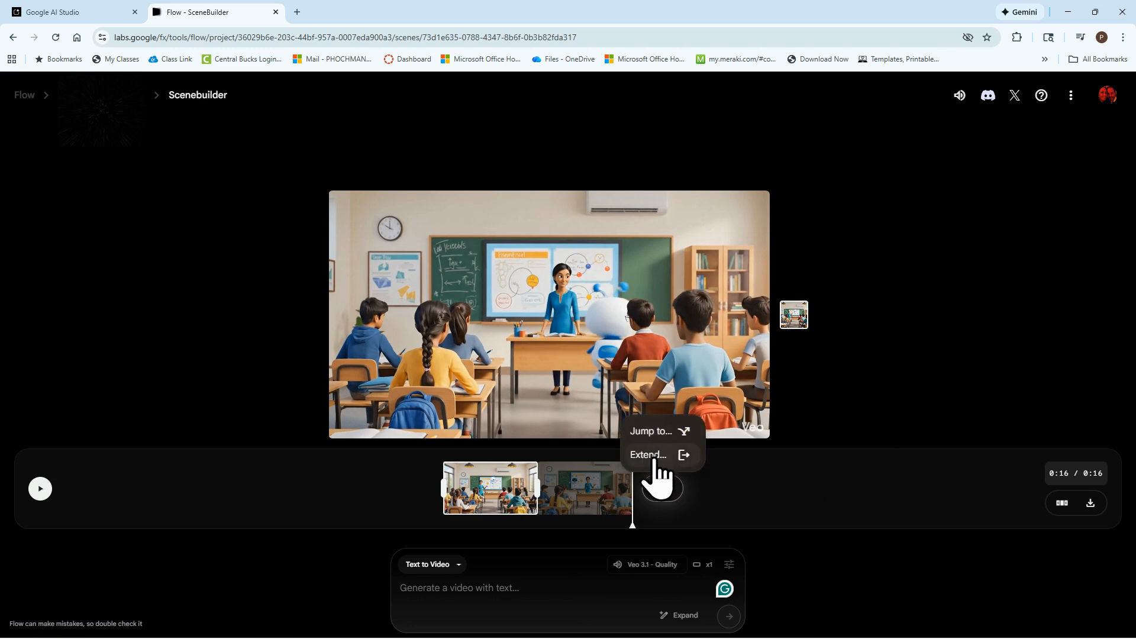